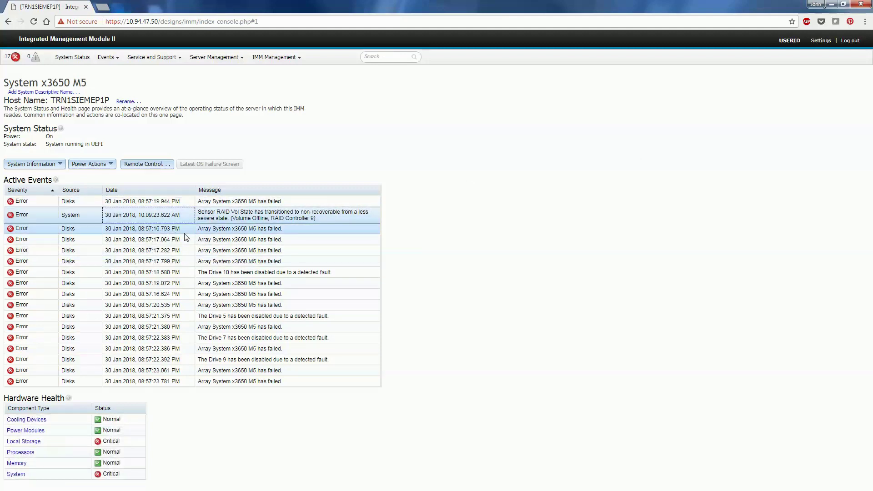
Review the active error events, open the Local Storage details, and inspect the RAID log entries.
click(199, 306)
click(211, 349)
click(19, 442)
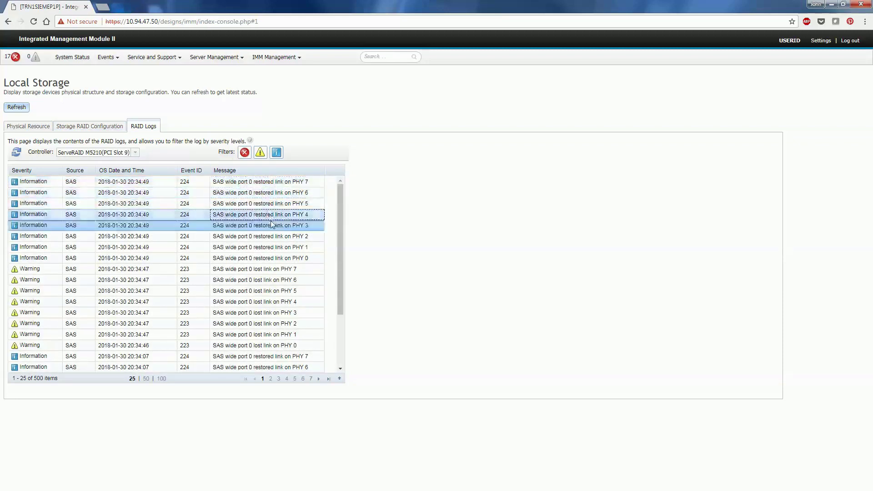
click(276, 266)
click(275, 260)
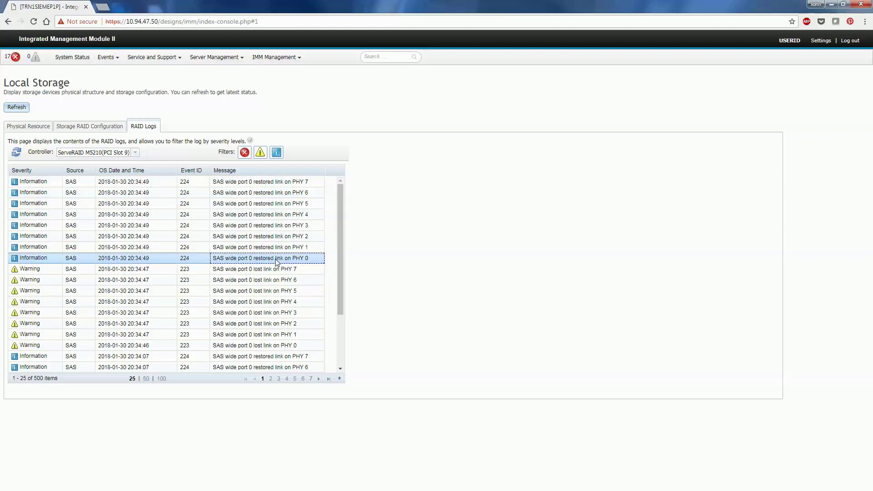
Try to create a volume on the ServeRAID M5210 (PCI Slot 9) controller from the storage RAID configuration.
click(108, 129)
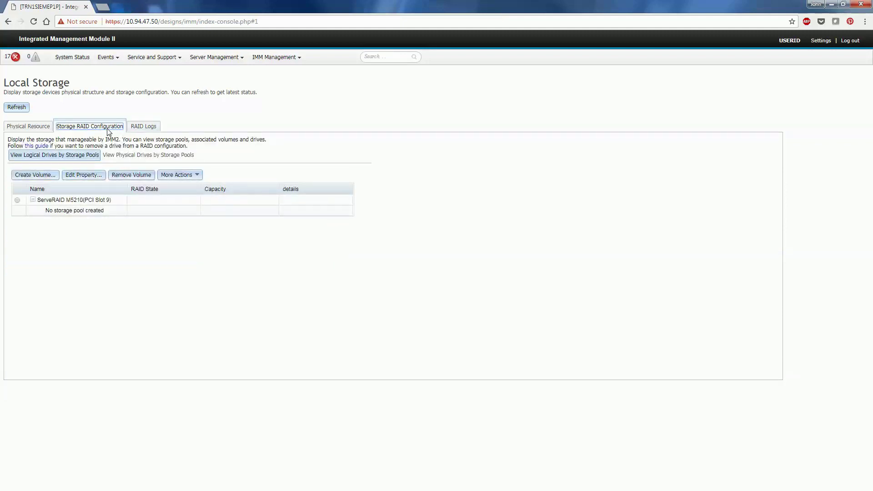
click(102, 217)
click(36, 175)
click(339, 244)
click(323, 246)
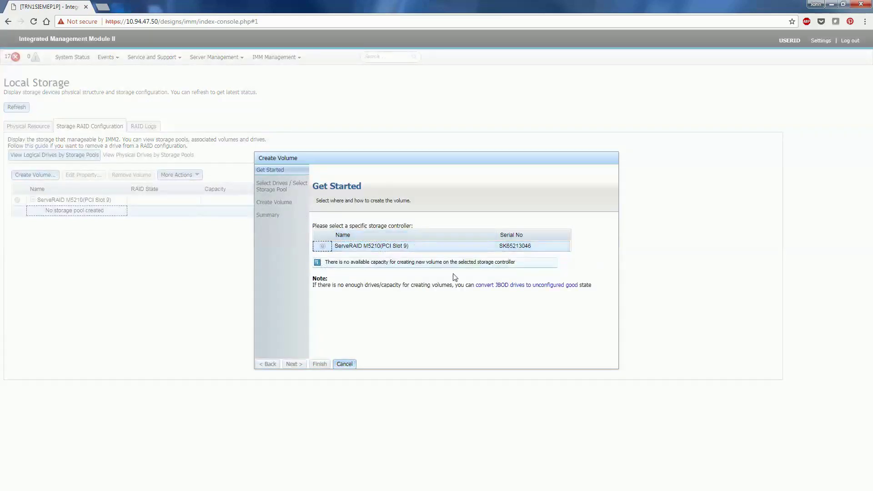
click(344, 364)
Recheck the active events on the System Status page and view the Latest OS Failure Screen page.
click(87, 57)
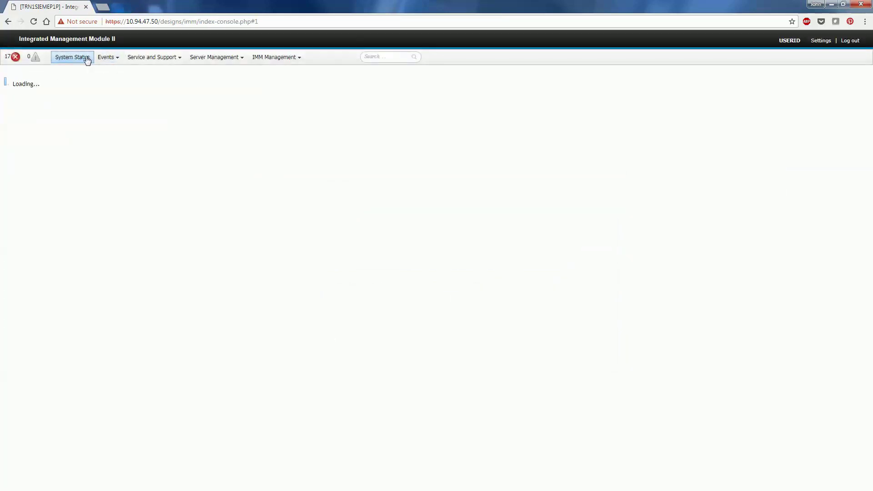
mouse_move(114, 62)
click(141, 229)
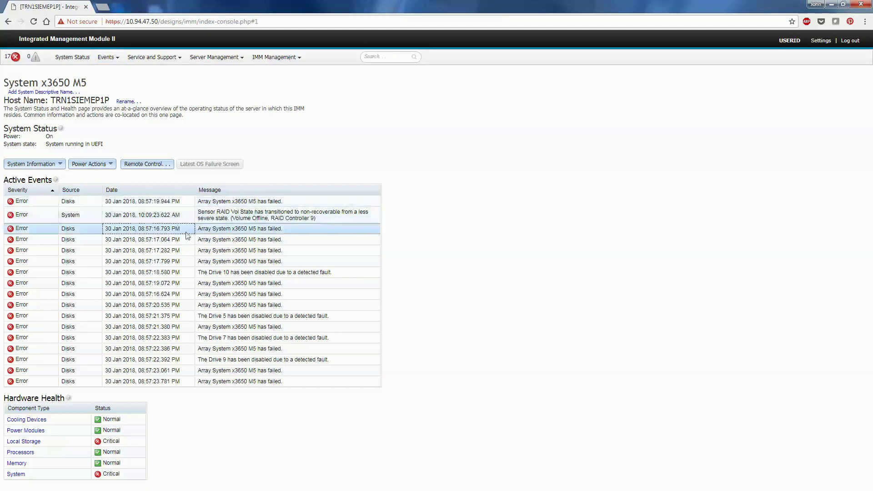
mouse_move(223, 61)
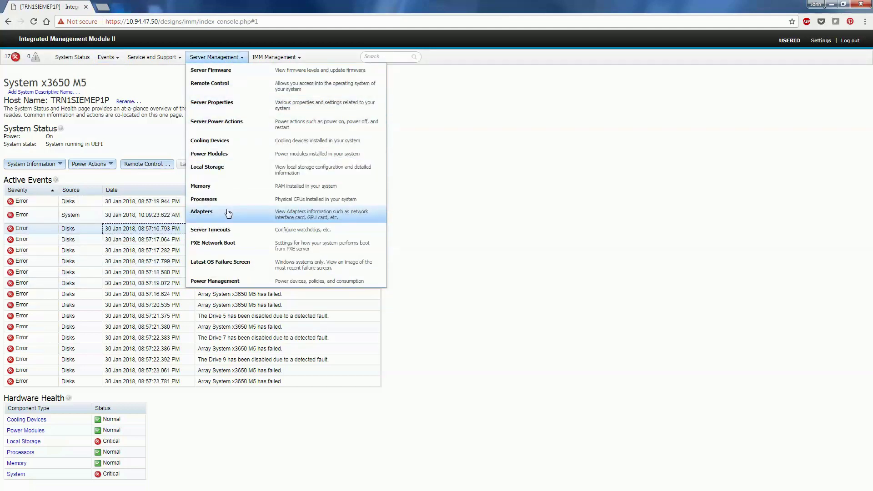
click(254, 264)
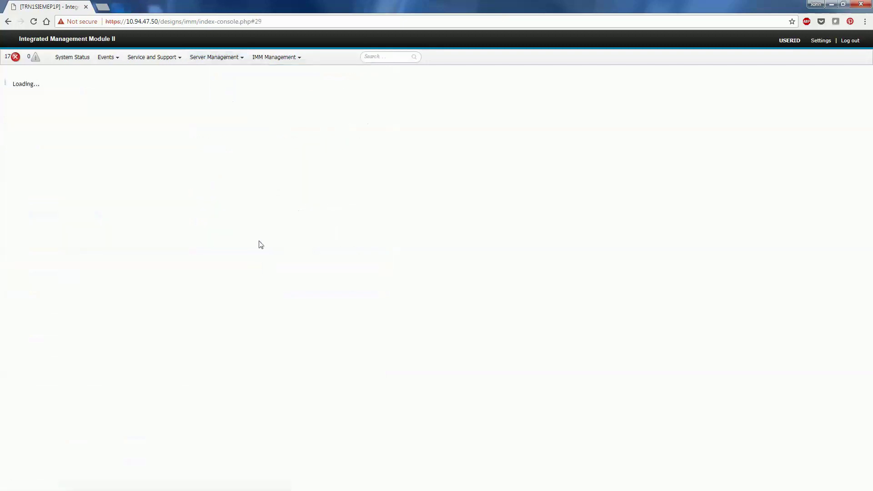
Open the full event log and read through its recent disk and array entries.
mouse_move(274, 60)
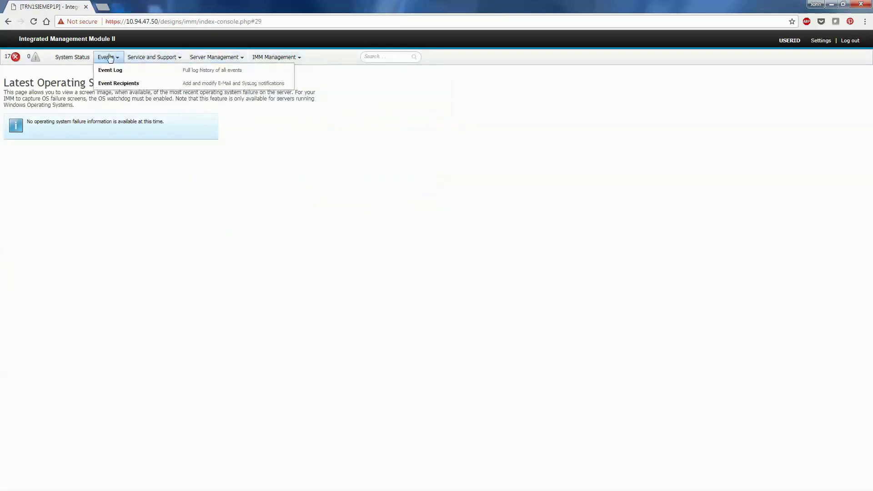
click(110, 71)
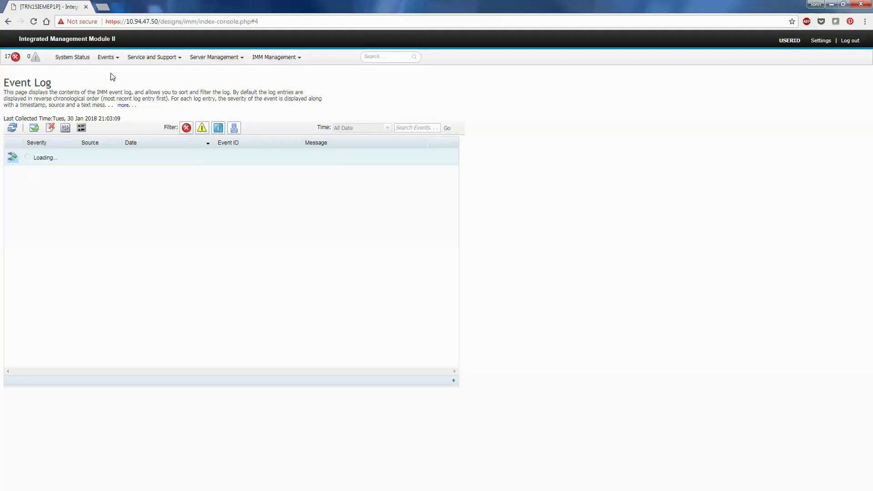
click(360, 173)
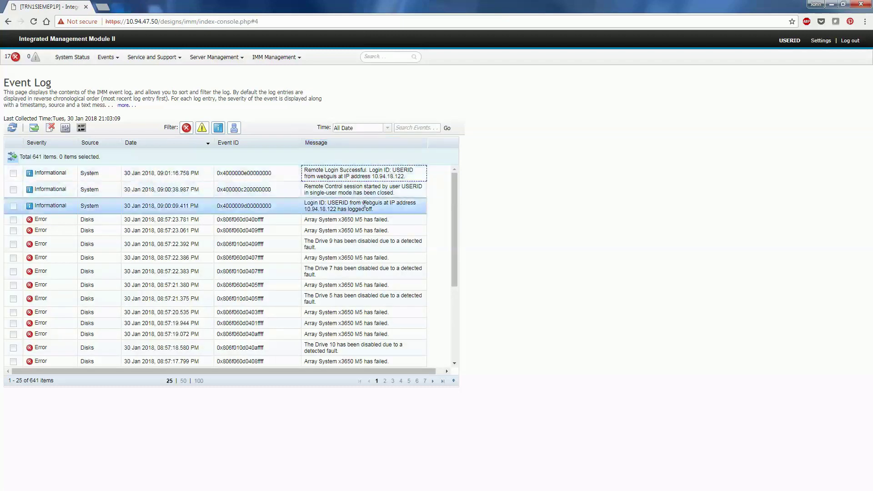
key(Down)
key(Down)
key(Down)
key(Down)
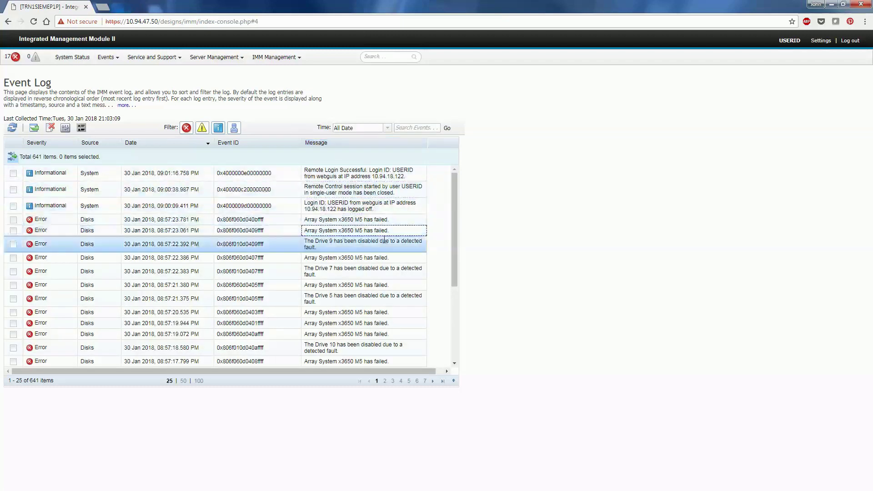
scroll(387, 262, down, 3)
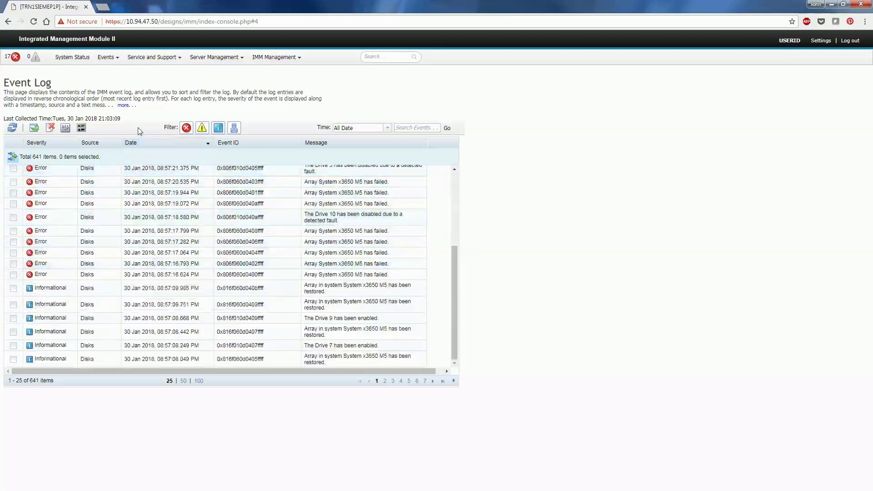
Start remote control in single-user mode from System Status, keep and launch the downloaded Java viewer file, and accept its security warning.
click(58, 63)
click(10, 61)
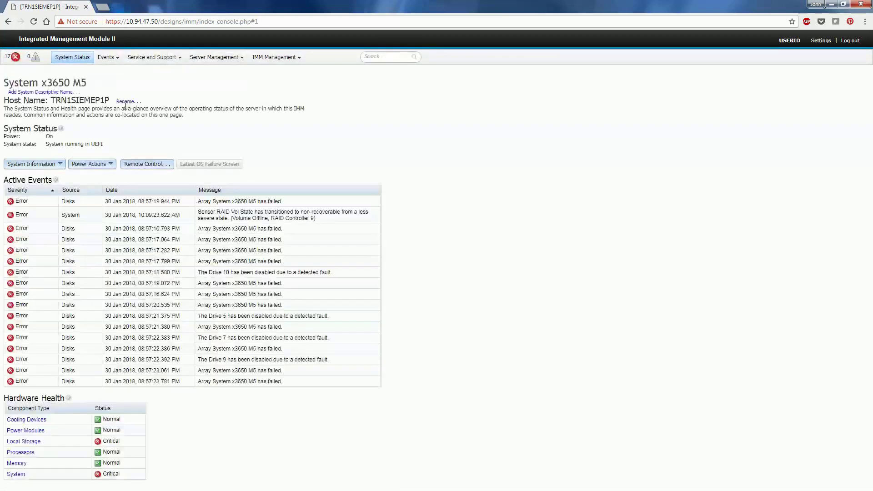
click(158, 165)
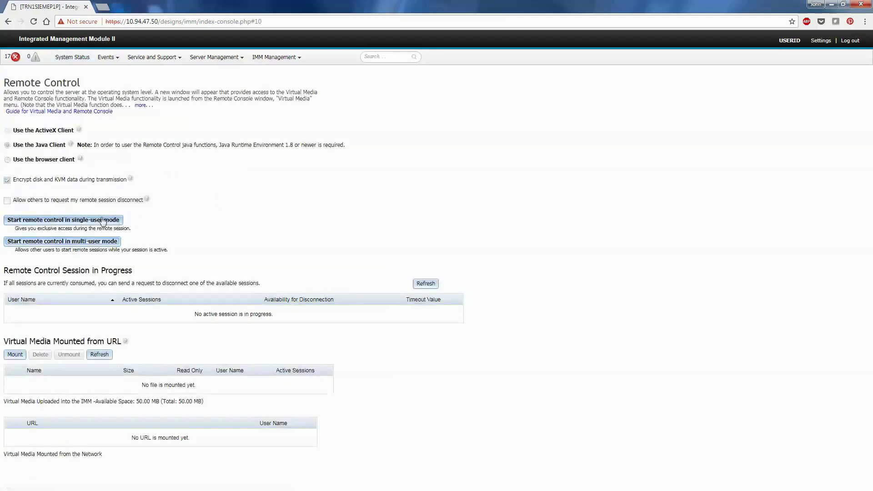
click(102, 220)
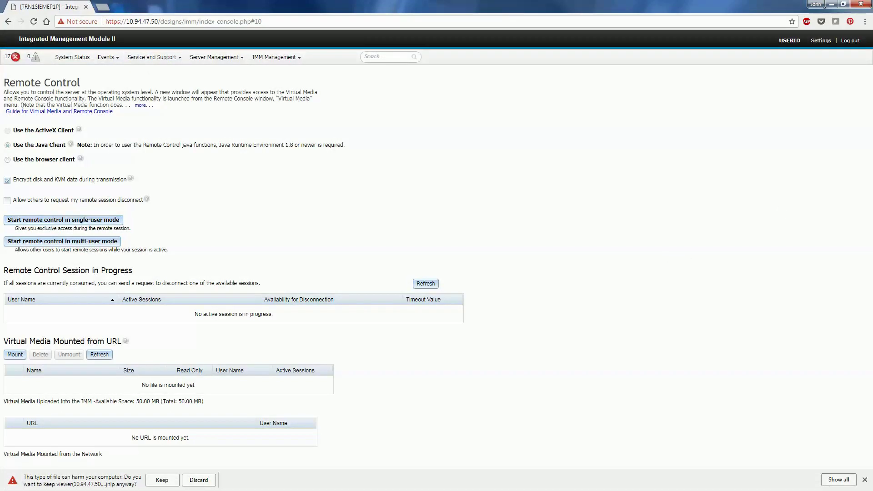
click(162, 481)
click(71, 482)
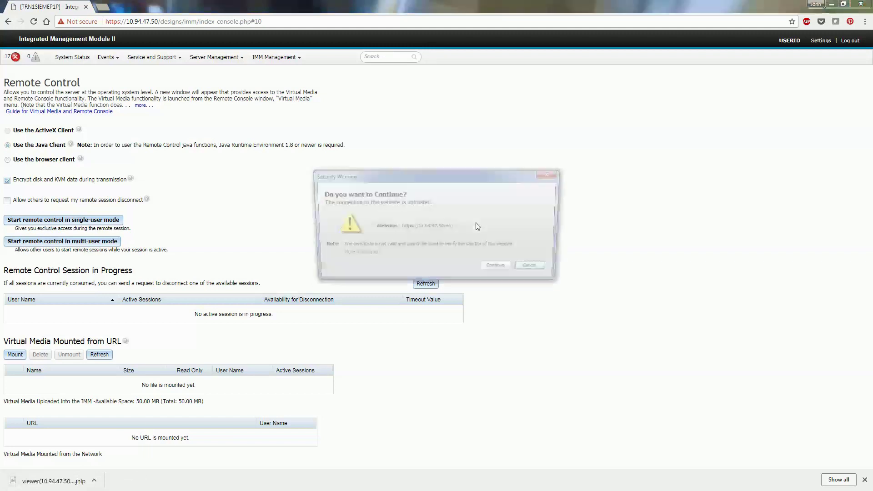
click(498, 271)
click(491, 275)
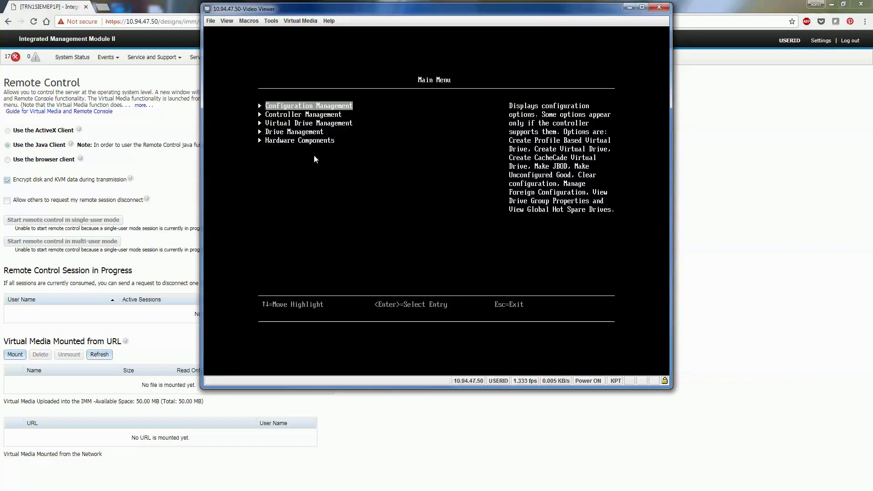
Open Virtual Drive Management in the remote console's RAID setup to check the virtual drive's state.
key(Down)
key(Down)
key(Down)
key(Up)
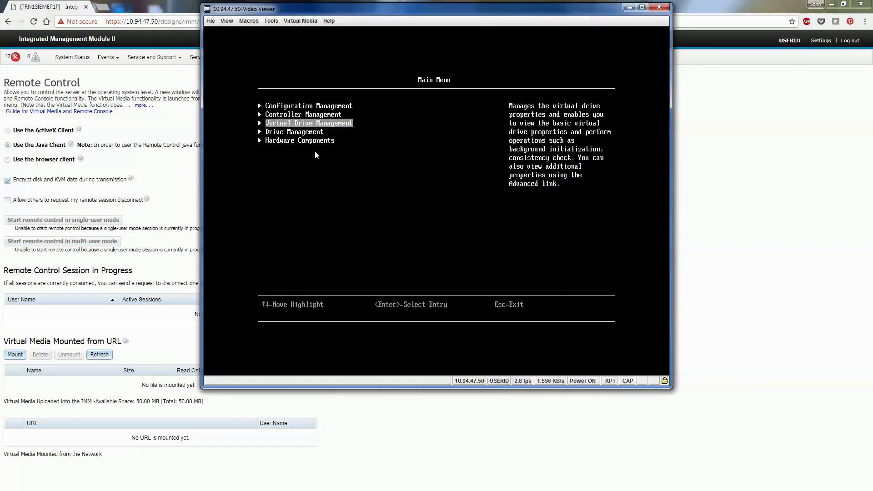
key(Return)
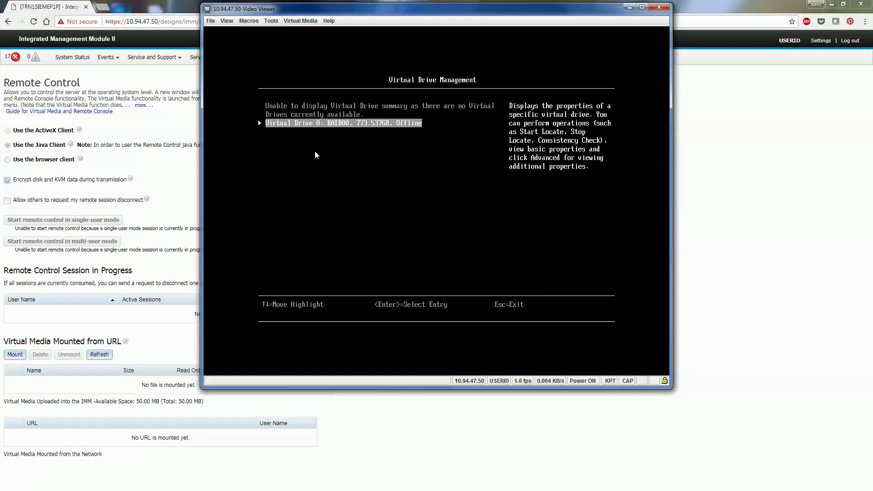
Examine the Controller Management properties and Advanced Controller Management options, and return to the Dashboard View.
key(Escape)
key(Up)
key(Return)
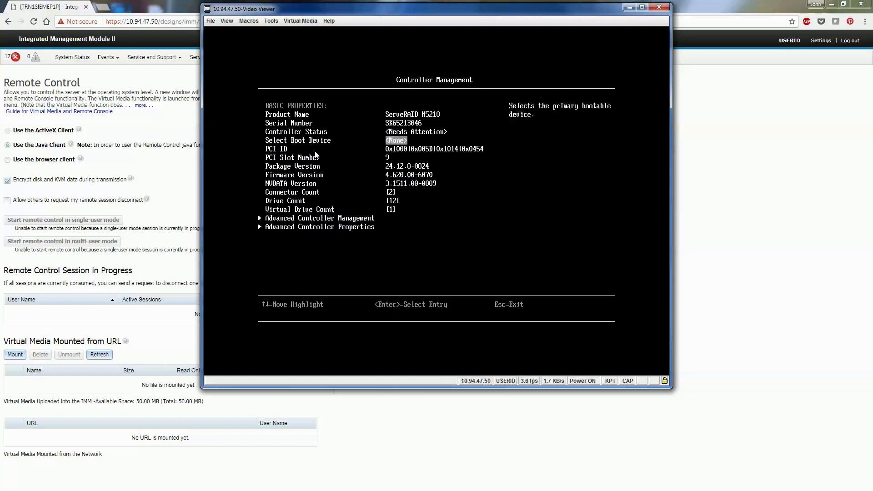
key(Up)
key(Up)
key(Return)
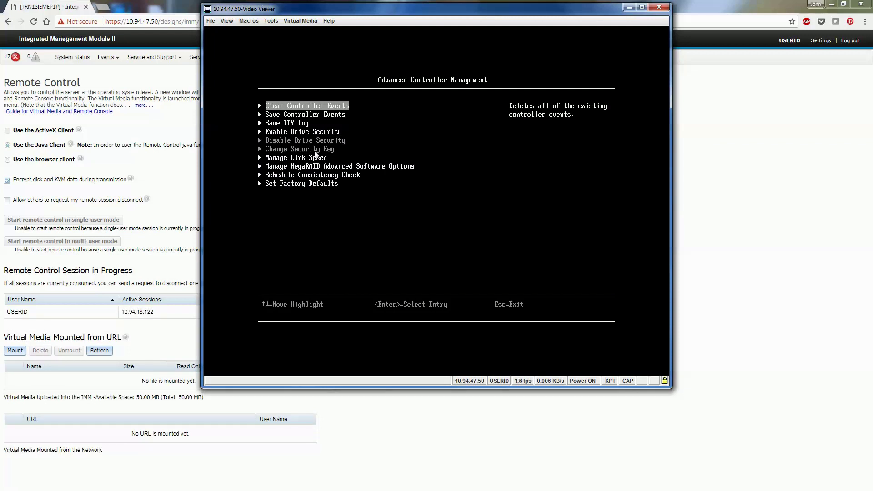
key(Escape)
key(Down)
key(Down)
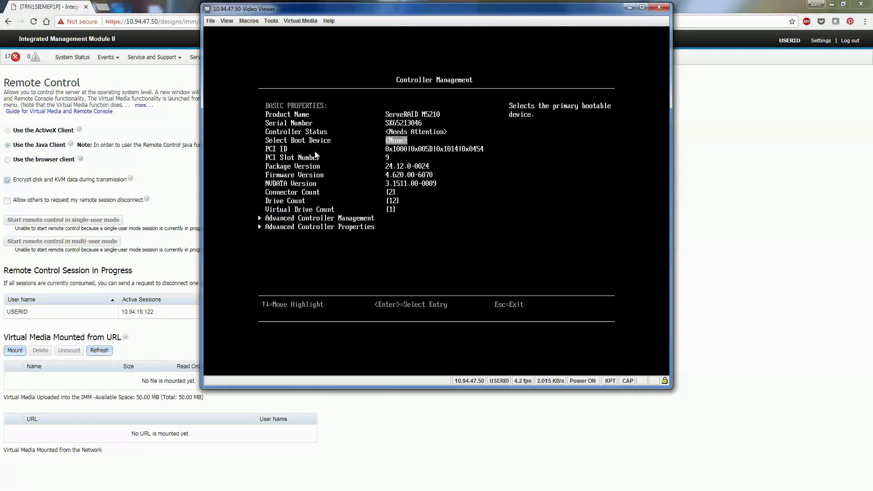
key(Up)
key(Up)
key(Up)
key(Escape)
key(Escape)
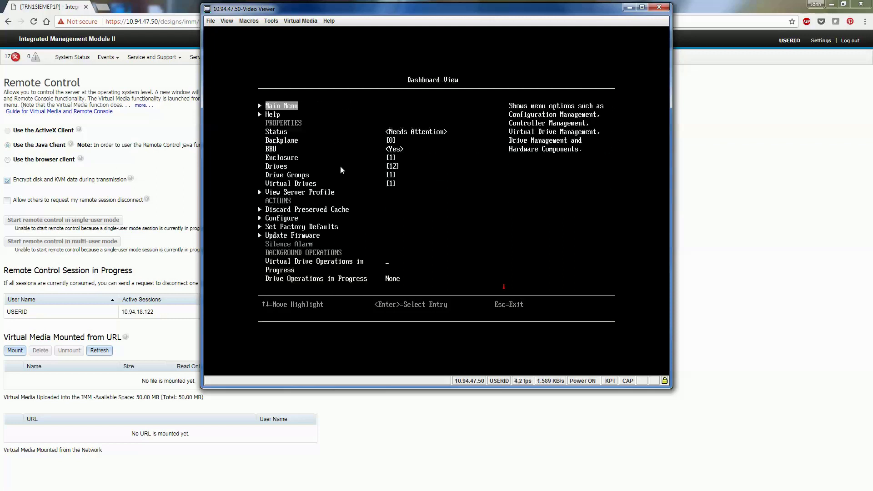
Examine the drive group properties under Configure, including capacity allocation, security and protection, and return to the dashboard.
key(Down)
key(Down)
key(Down)
key(Down)
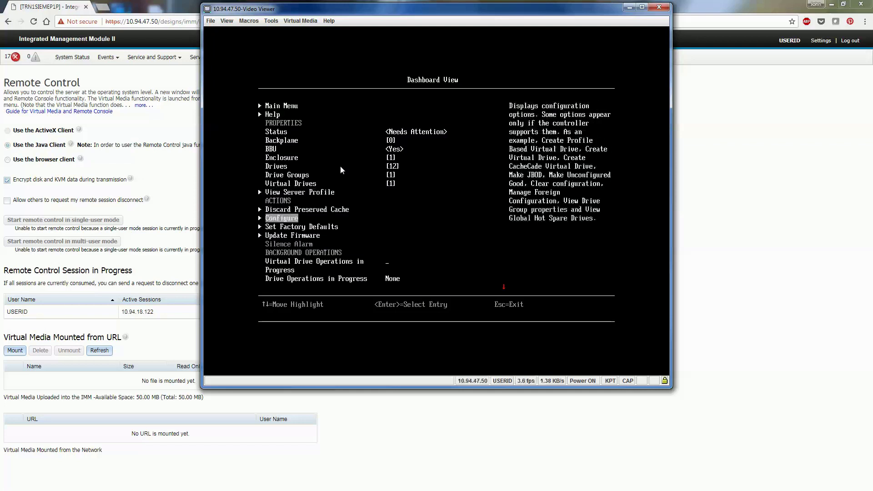
key(Return)
key(Return)
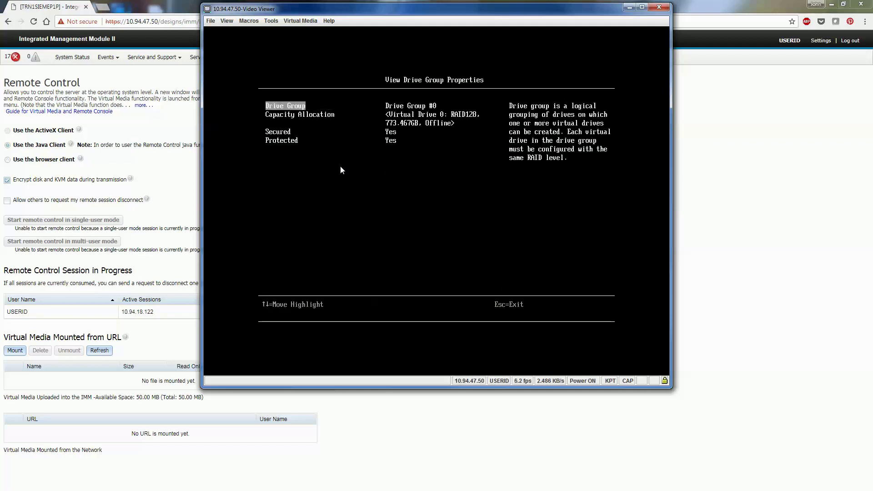
key(Down)
key(Return)
key(Escape)
key(Down)
key(Down)
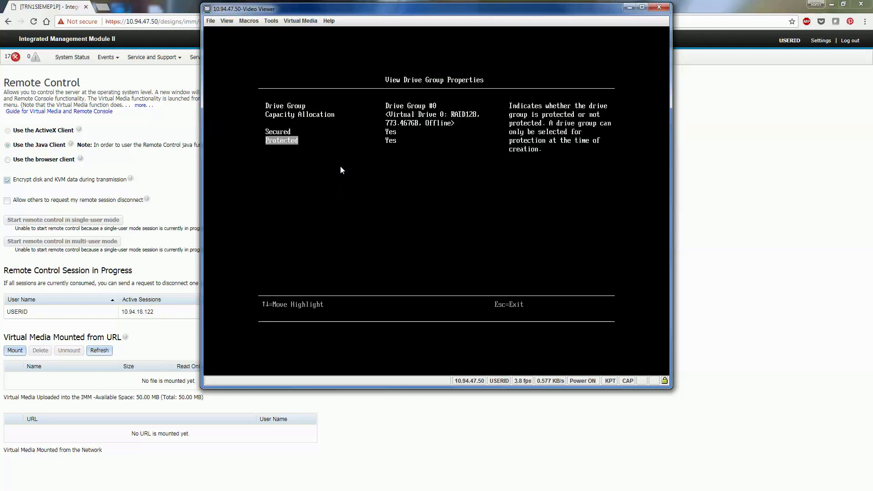
key(Escape)
key(Escape)
Check the activated MegaRAID Advanced Software Options and look over the remaining dashboard actions up to Update Firmware.
key(Down)
key(Down)
key(Down)
key(Down)
key(Down)
key(Down)
key(Down)
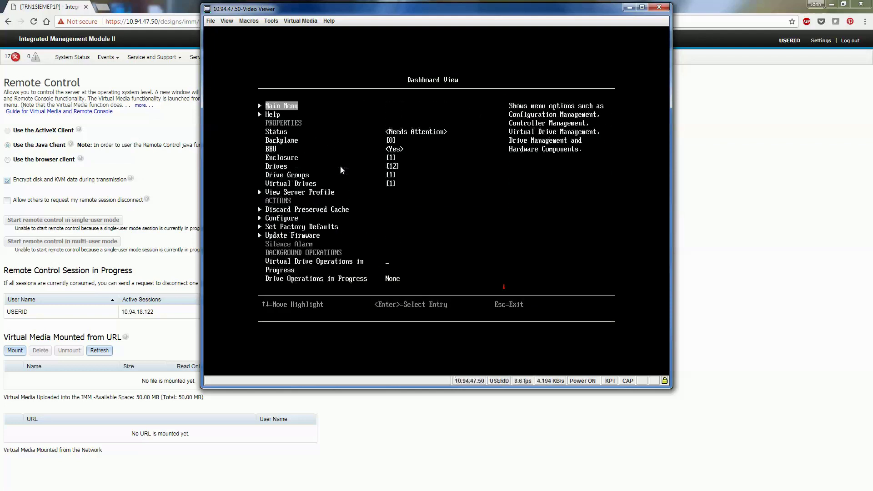
key(Up)
key(Up)
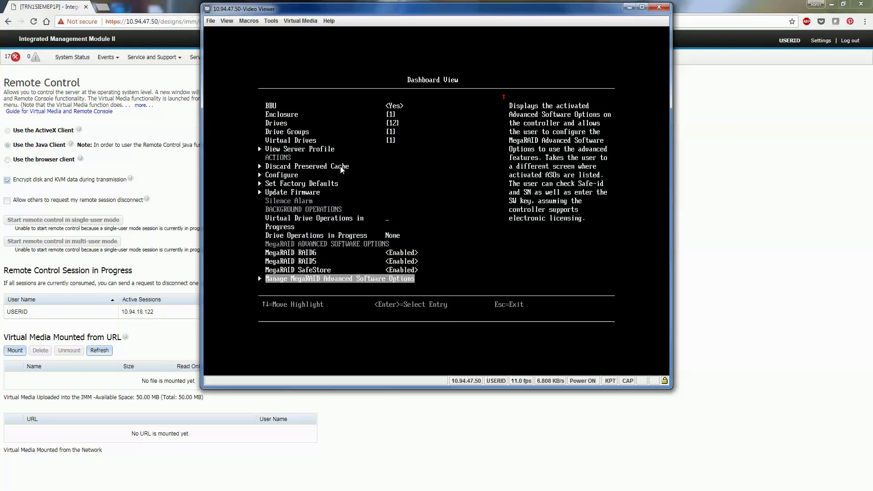
key(Return)
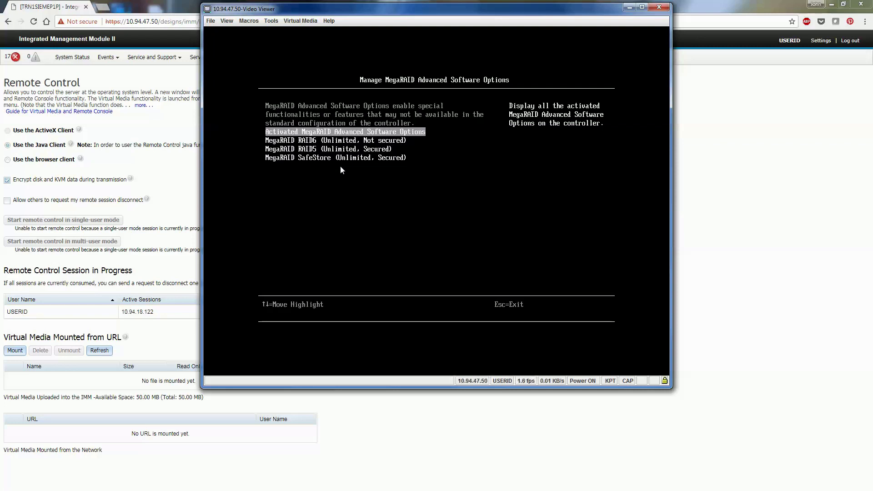
key(Escape)
key(Up)
key(Up)
key(Up)
key(Up)
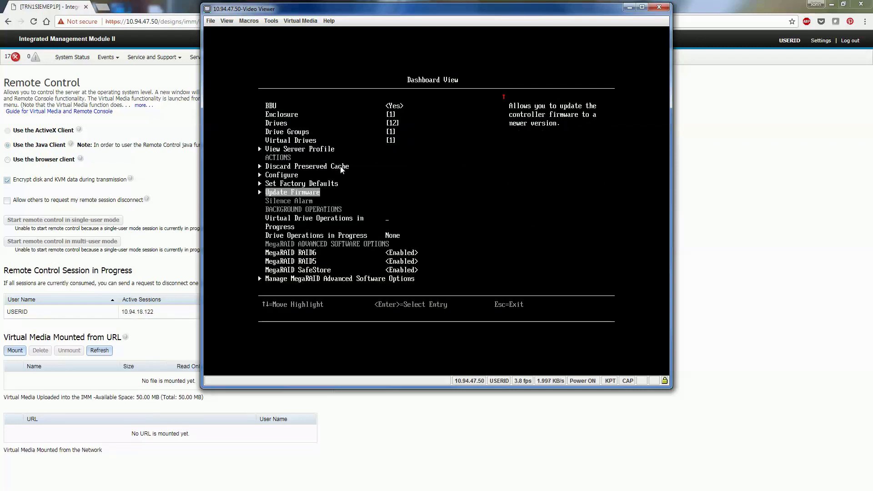
Restart the server immediately from the IMM System Status page and close the restart confirmation.
click(73, 57)
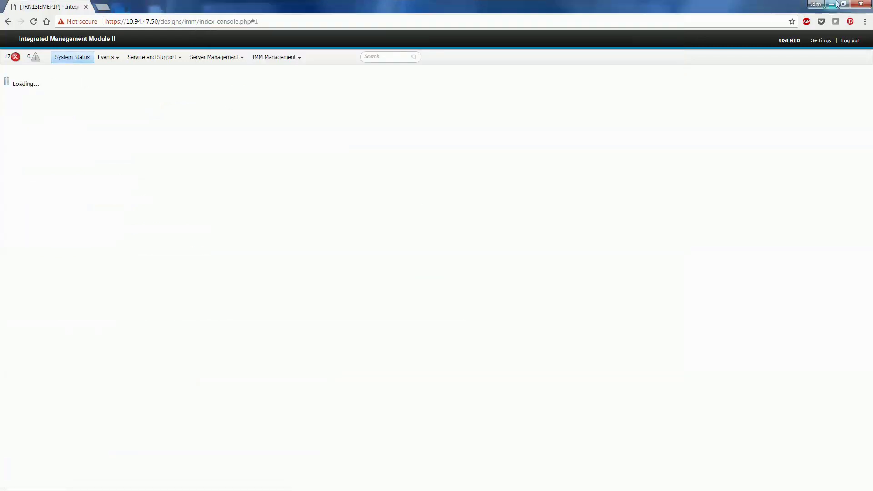
key(alt+Tab)
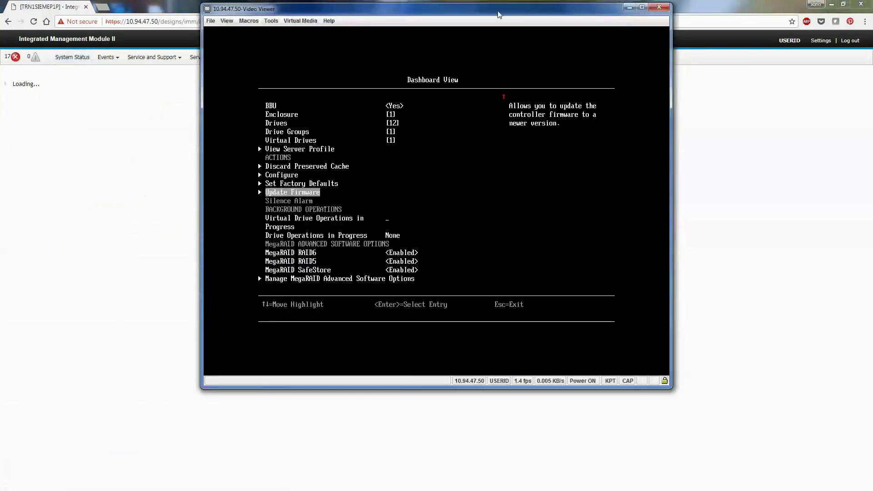
drag(498, 14, 648, 41)
click(168, 167)
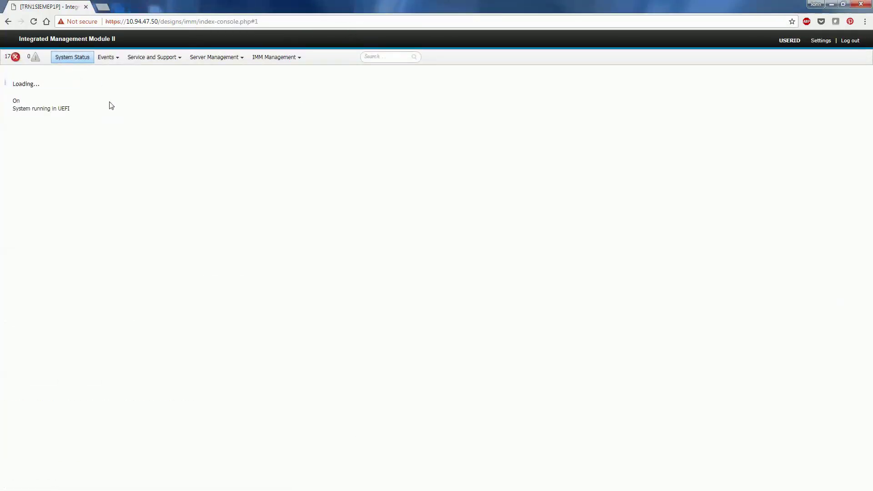
click(98, 163)
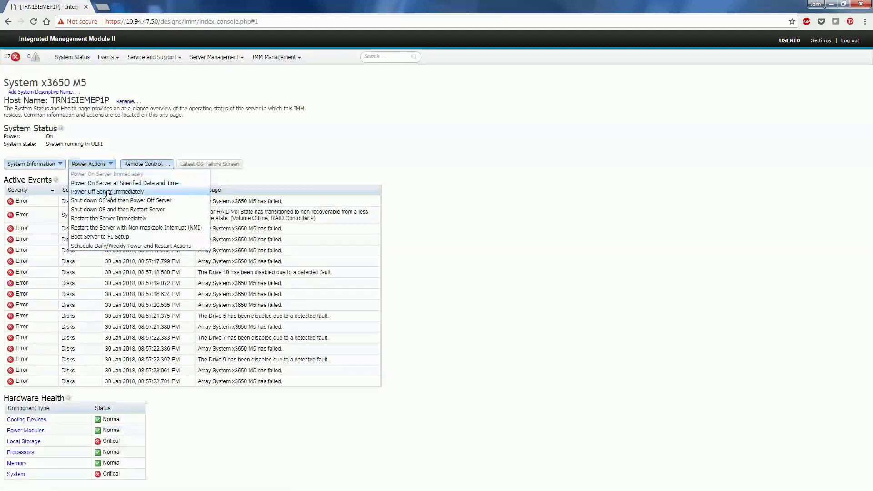
click(135, 219)
click(346, 278)
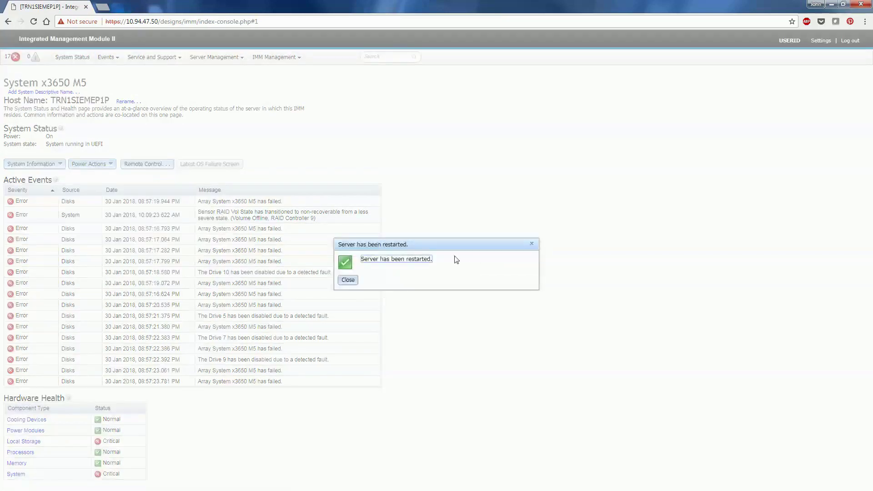
key(Return)
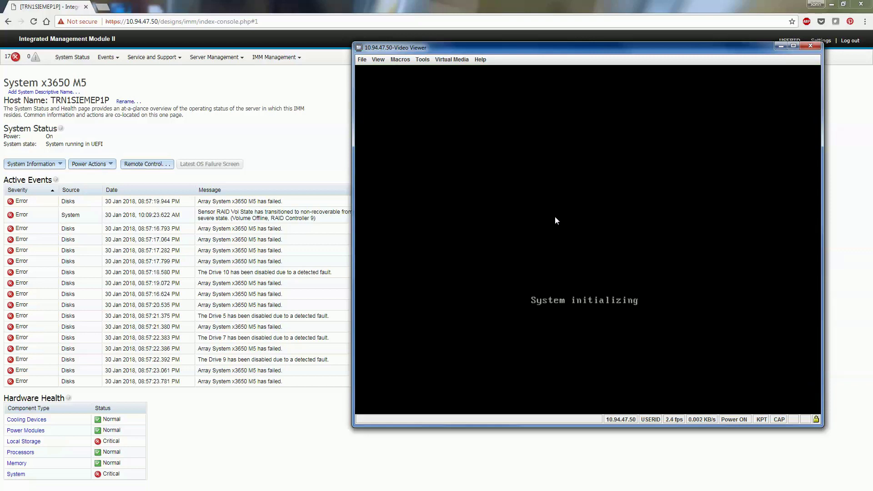
Answer the boot-time critical message in the remote console with "c", exit it and save the changed settings.
drag(603, 48, 252, 7)
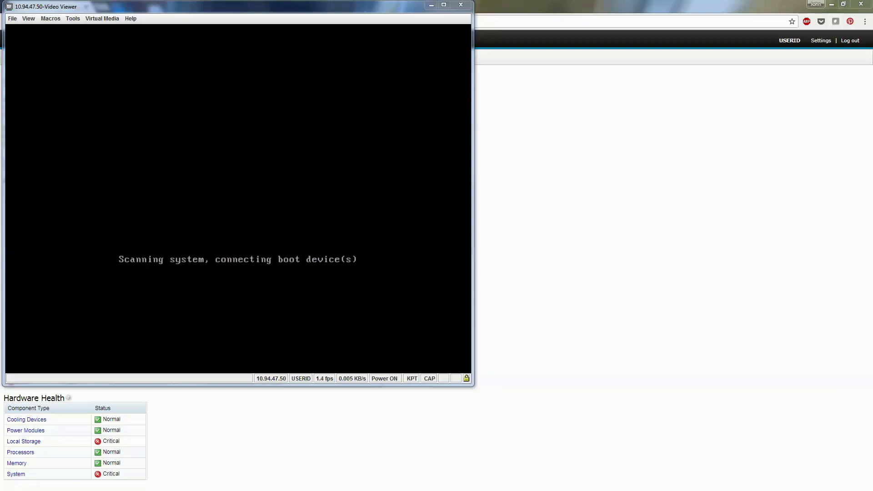
key(Caps_Lock)
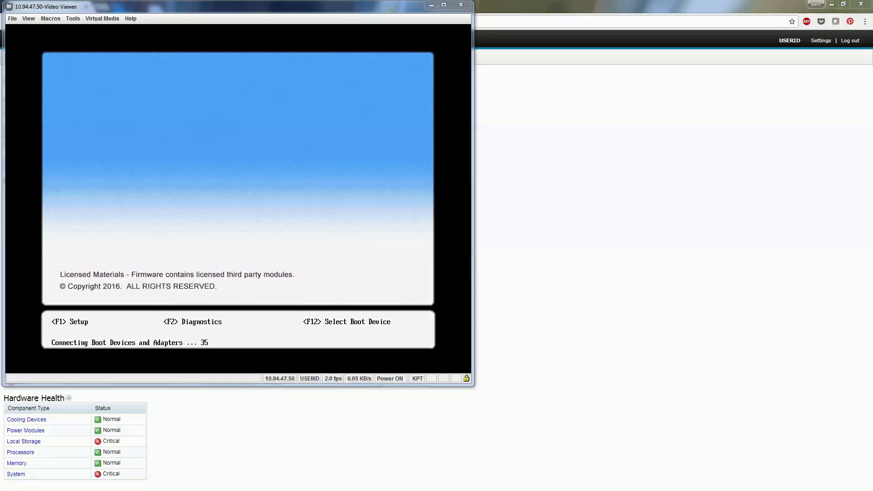
click(295, 234)
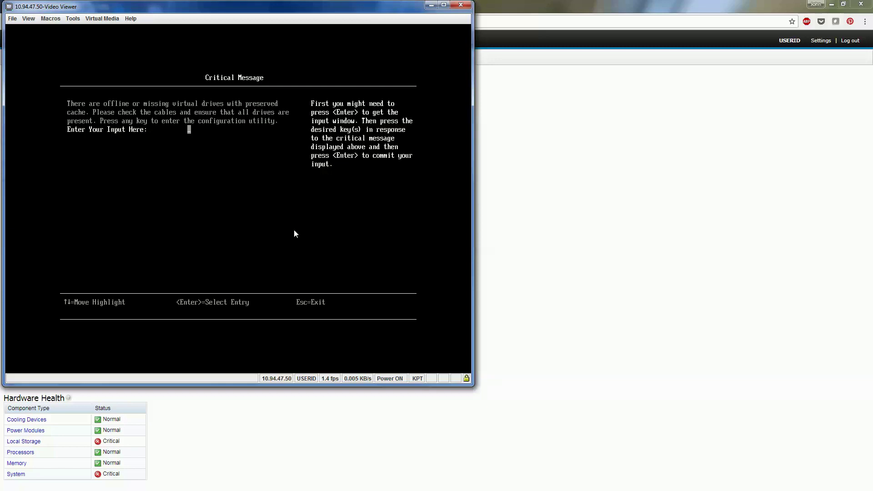
key(Return)
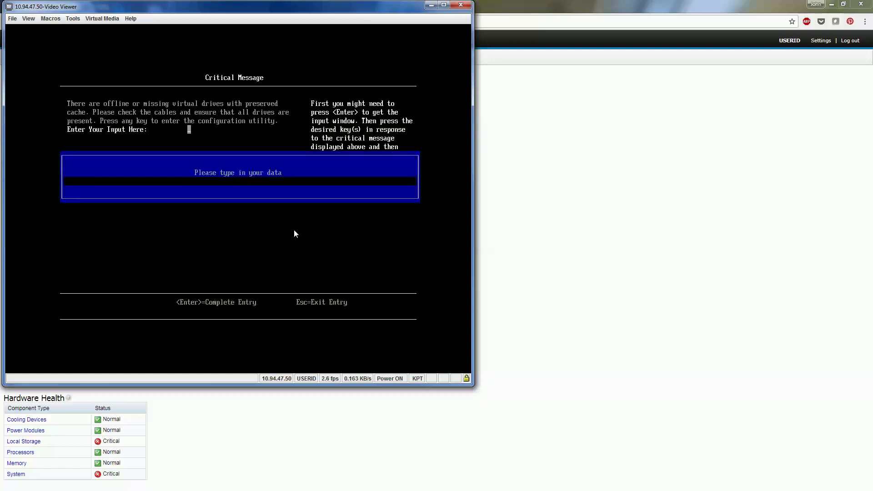
text(c)
key(Return)
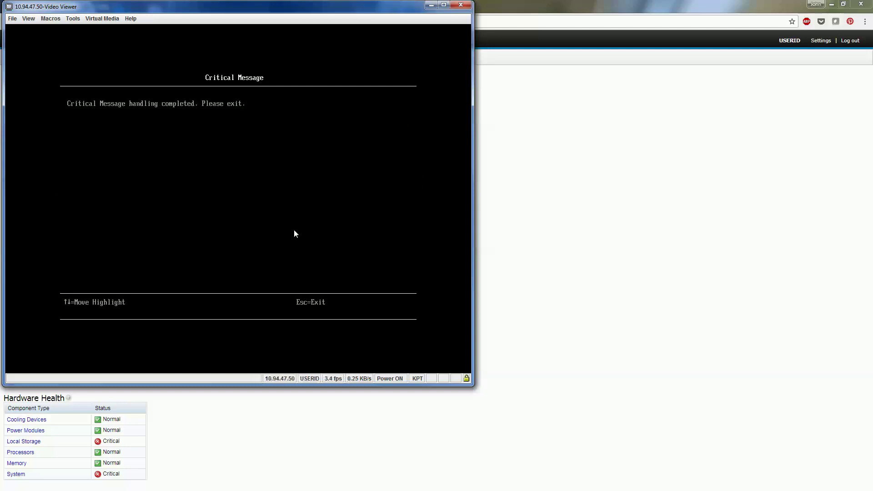
key(Escape)
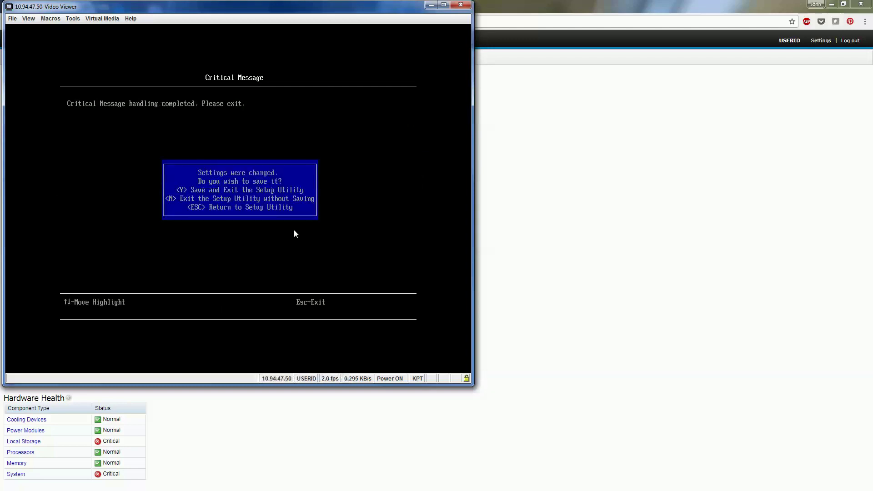
key(y)
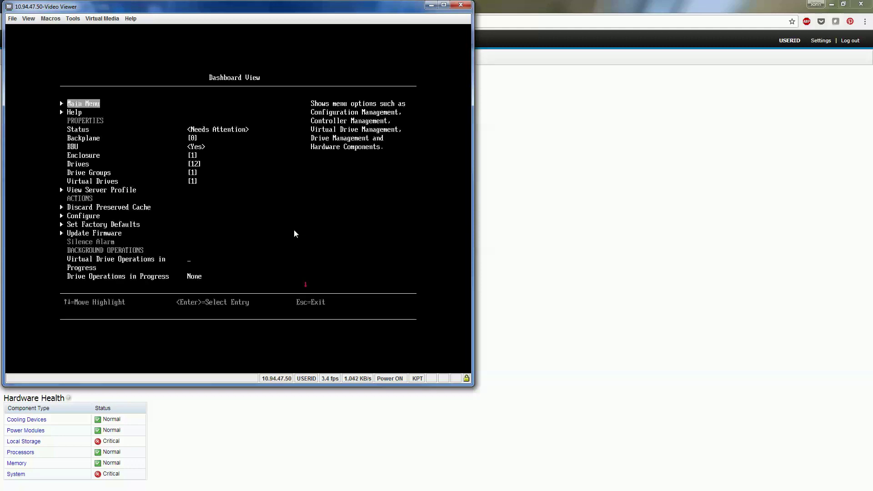
Examine the drive group's capacity allocation, security and protection under Configuration Management, and return to the Main Menu.
key(Return)
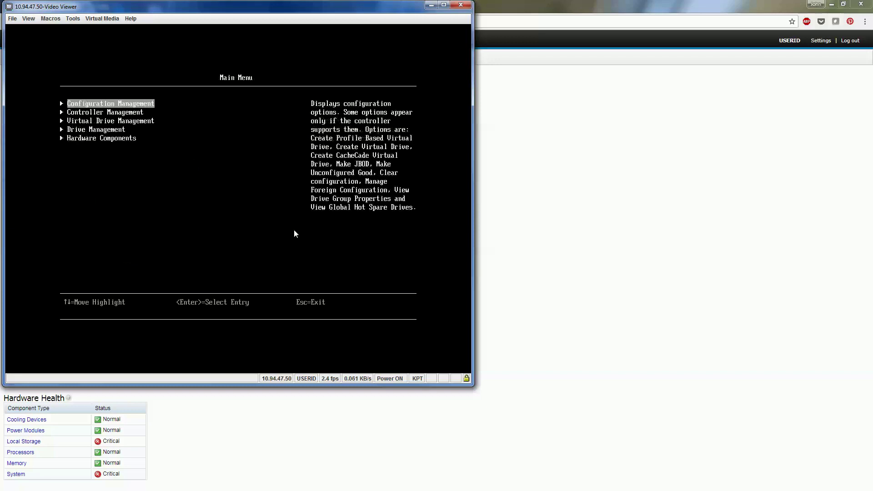
key(Return)
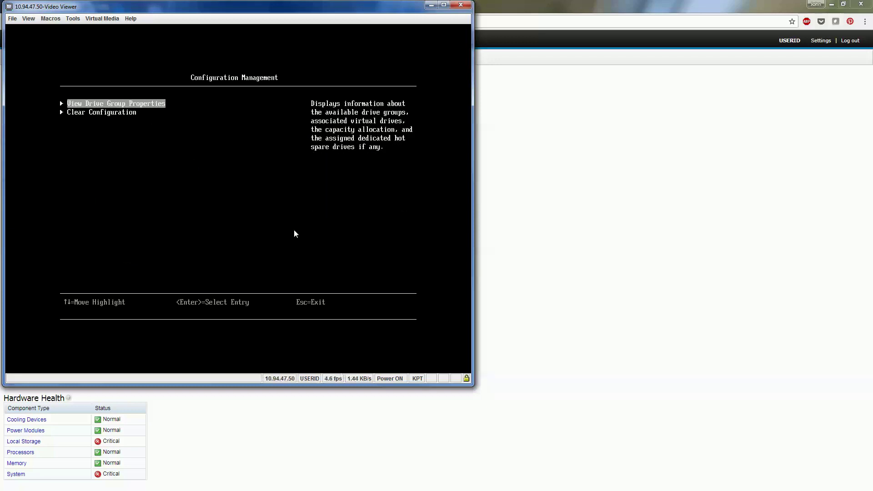
key(Return)
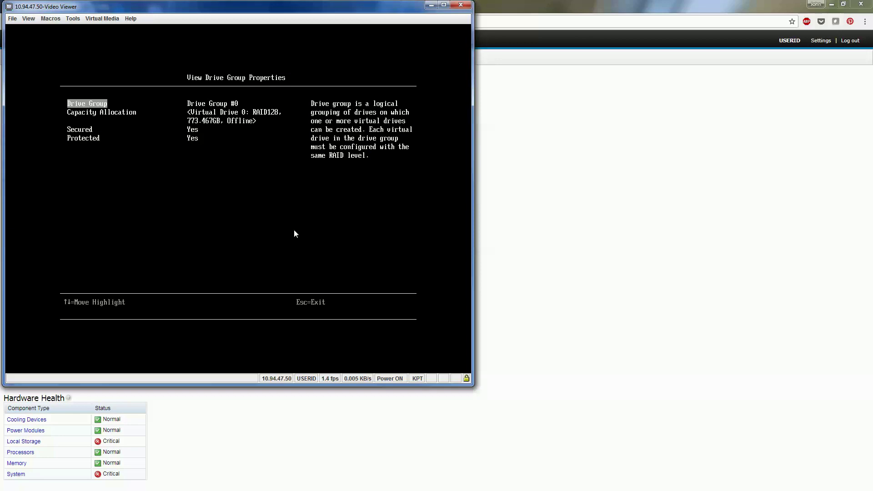
key(Down)
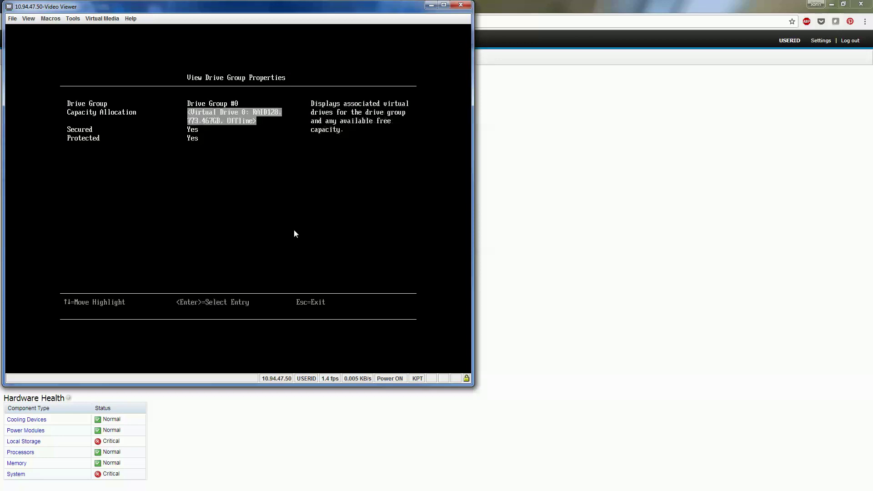
key(Return)
key(Escape)
key(Down)
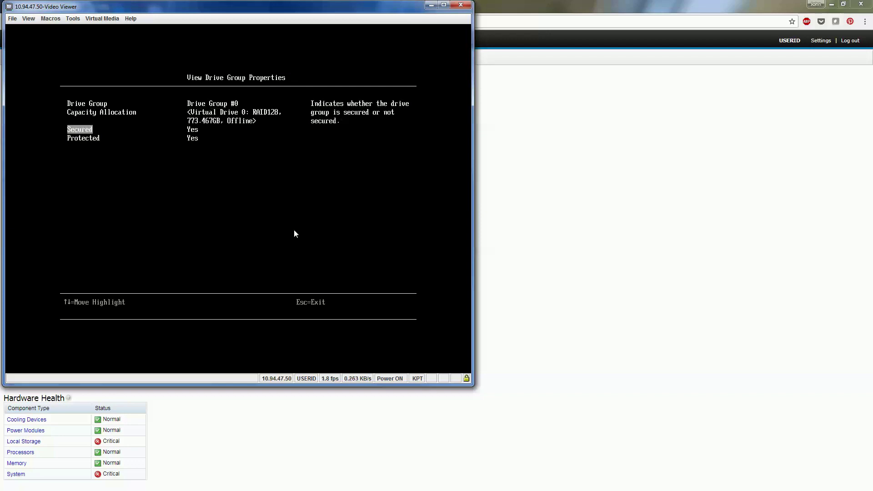
key(Down)
key(Escape)
key(Down)
key(Escape)
Select Virtual Drive 0 as the boot device in Controller Management and return to the Main Menu.
key(Down)
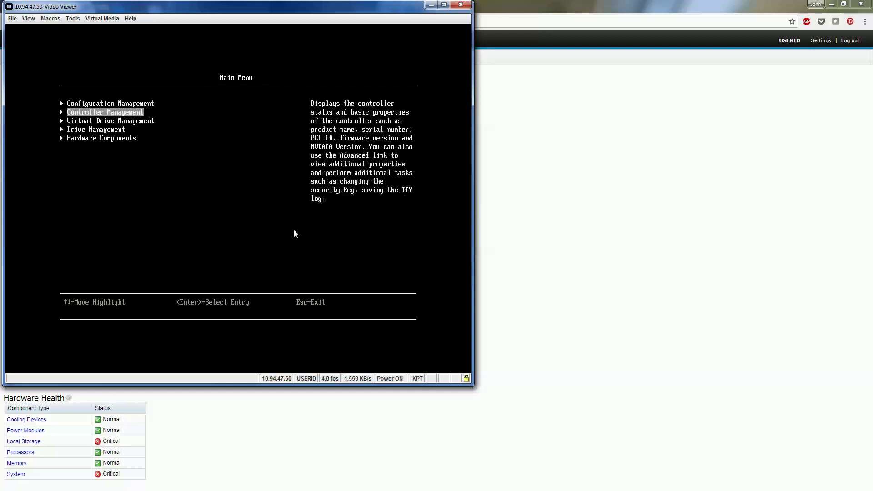
key(Return)
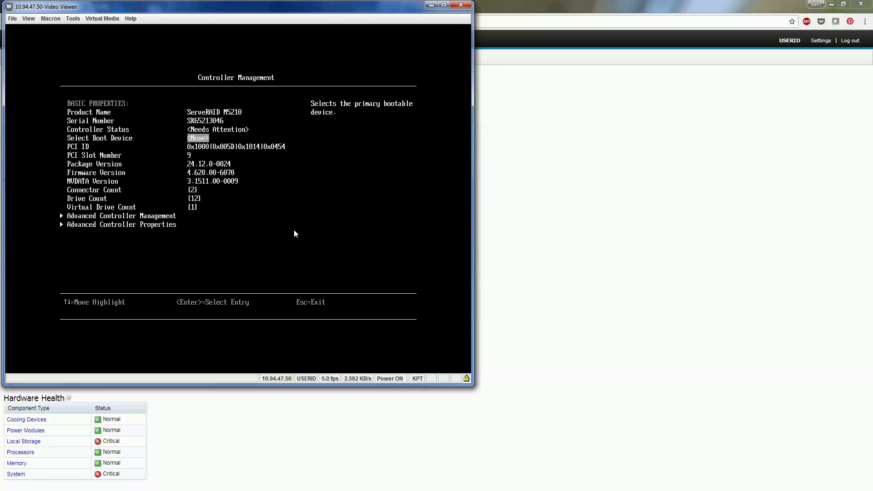
key(Return)
key(Down)
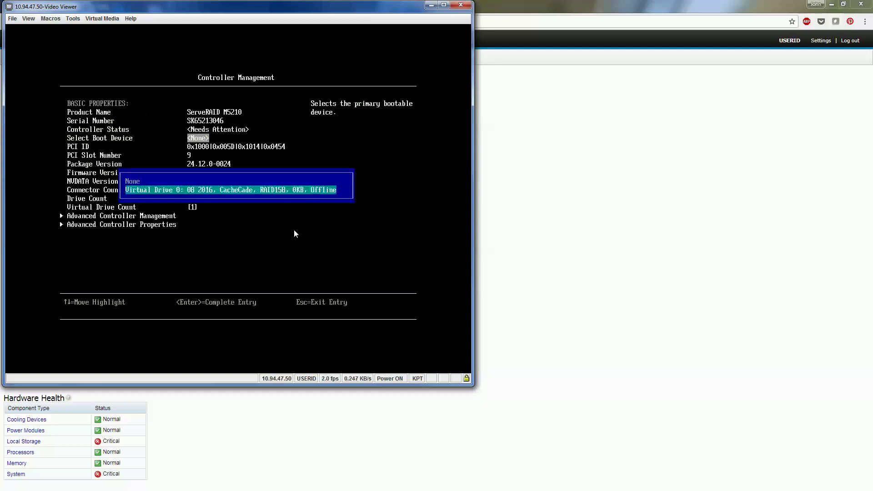
key(Return)
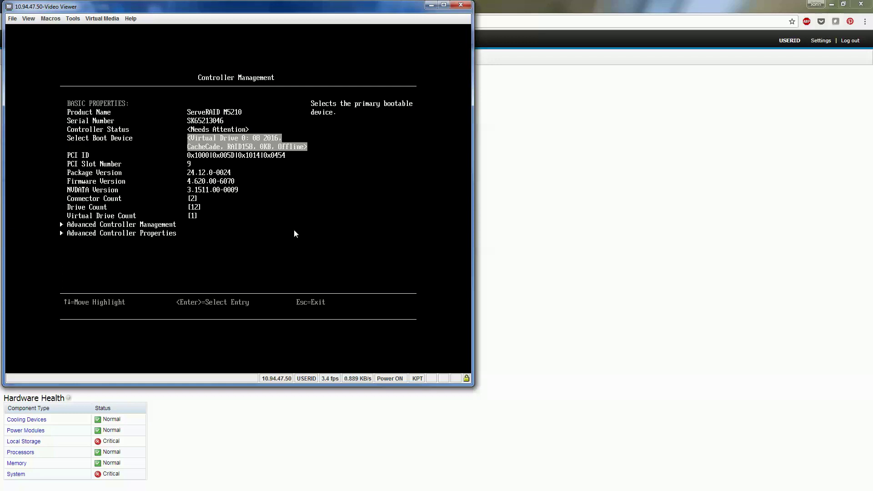
key(Down)
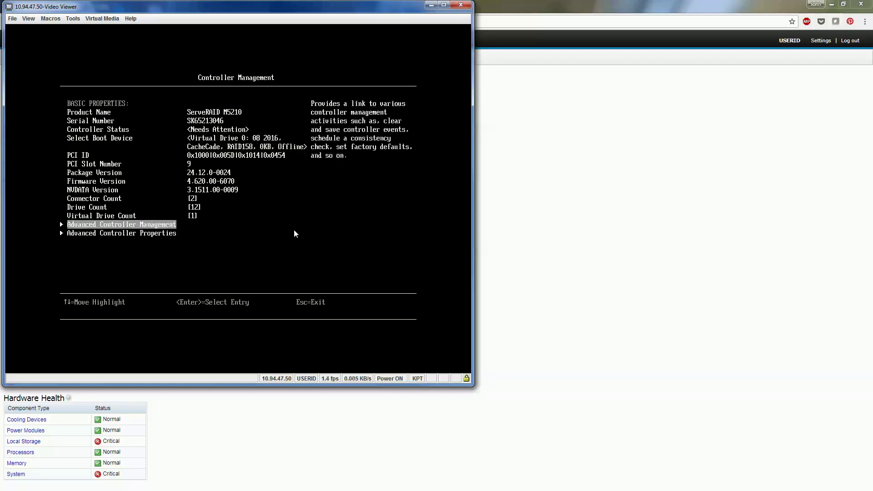
key(Escape)
Check the virtual drive listing in Virtual Drive Management and return to the Main Menu.
key(Down)
key(Return)
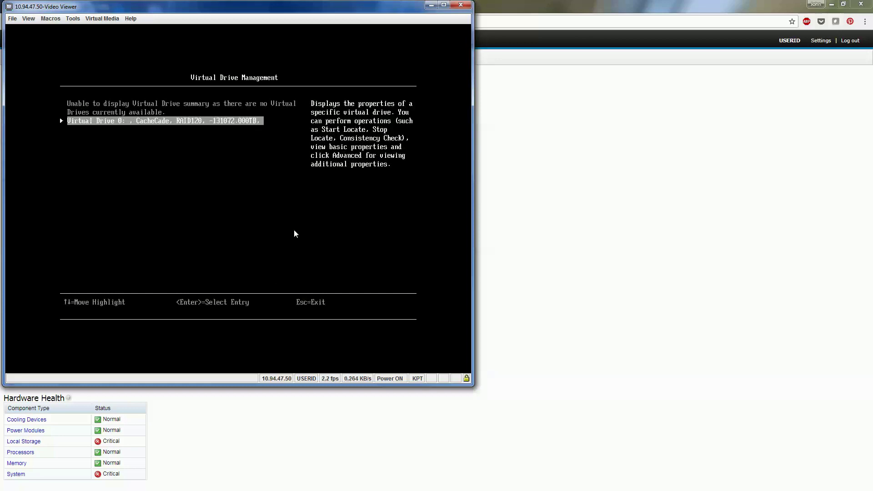
key(Escape)
Review the online or offline state of every drive listed in Drive Management, and leave the list.
key(Down)
key(Return)
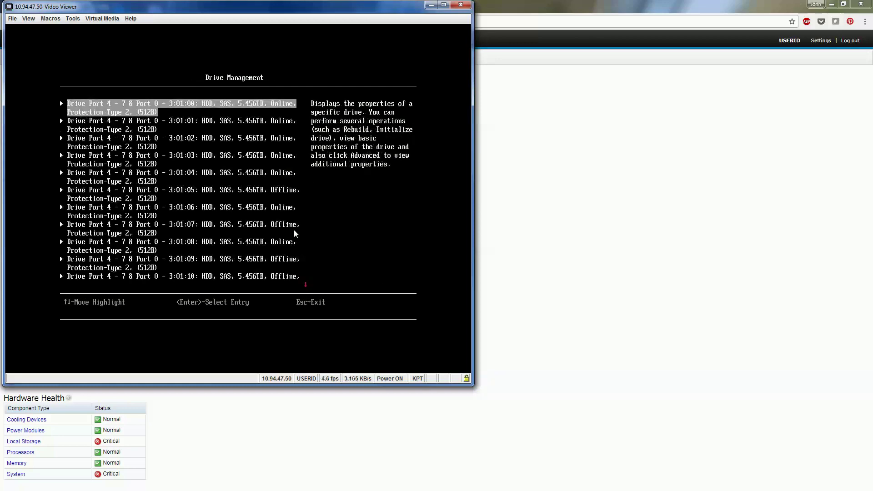
key(Down)
key(Down)
key(Down)
key(Down)
key(Down)
key(Down)
key(Down)
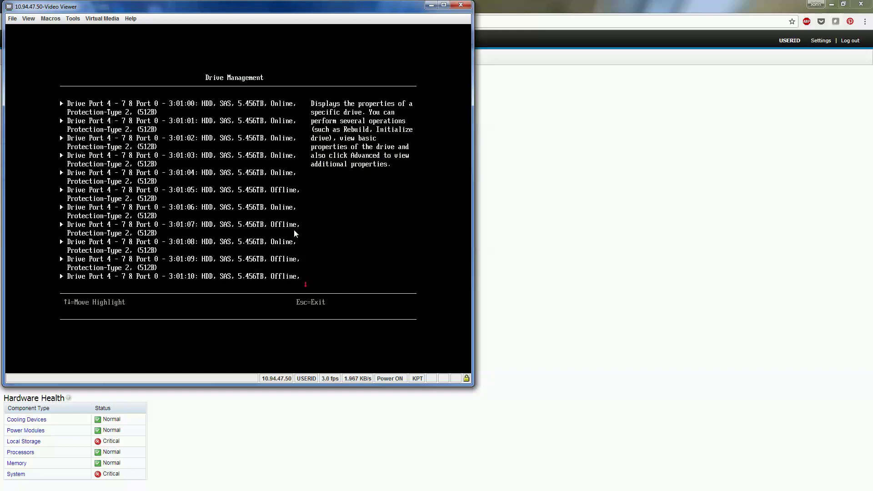
key(Down)
key(Down)
key(Down)
key(Down)
key(Down)
key(Down)
key(Escape)
Check the battery status and advanced details under Hardware Components, return to the Dashboard View and remain in the setup utility without saving.
key(Down)
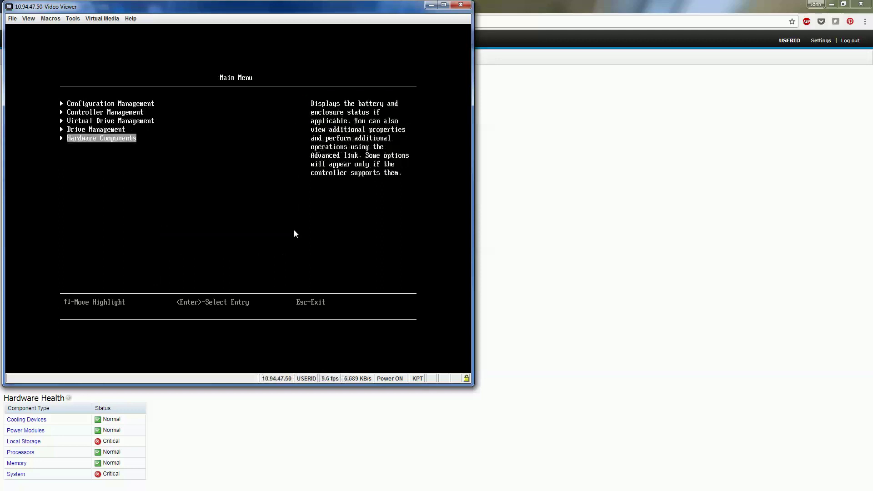
key(Return)
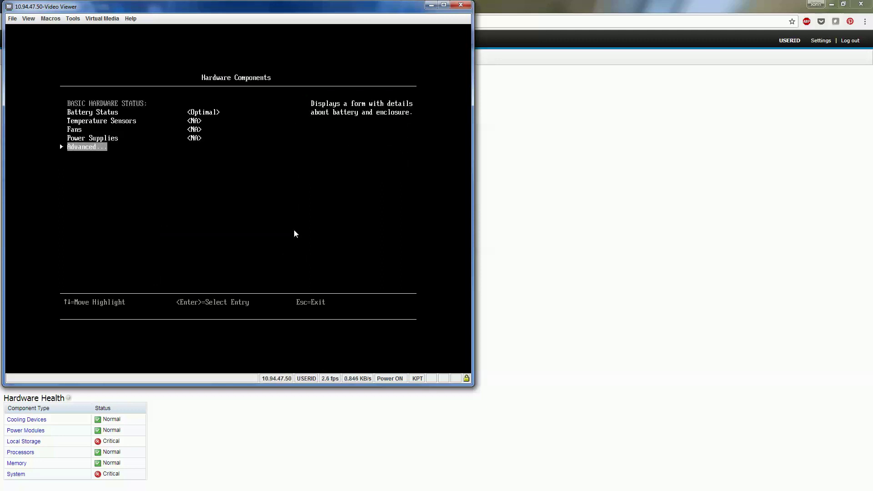
key(Return)
key(Escape)
key(Escape)
key(Escape)
key(Escape)
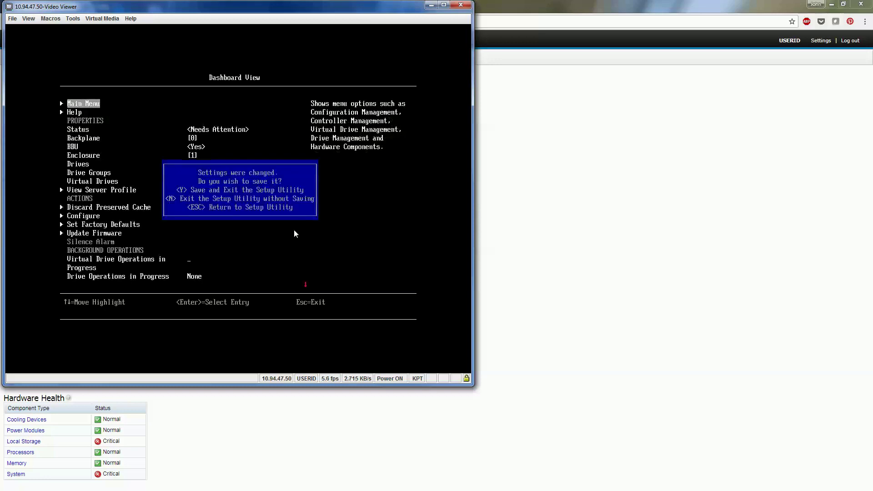
key(Escape)
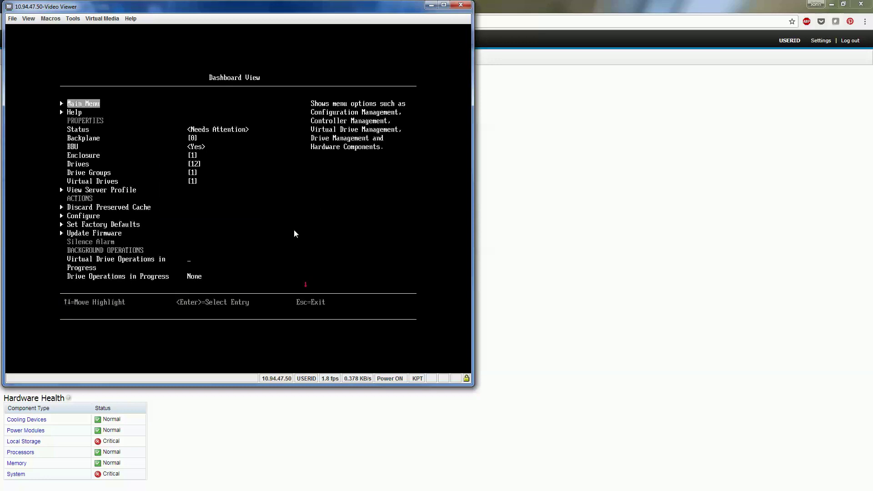